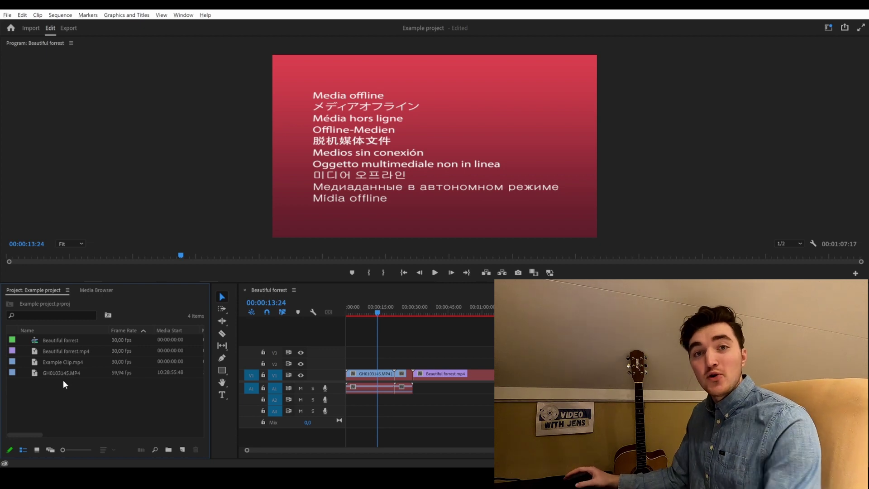
# Marquee-select the sequence and its three clips in the Project panel.
pyautogui.moveTo(79, 390); pyautogui.dragTo(75, 338)
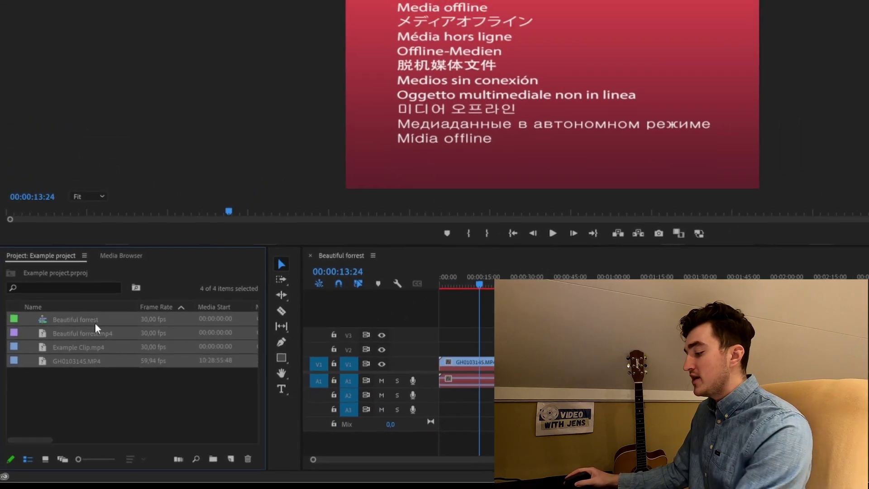
# Delete all project items and open Downloads > Folder in File Explorer.
pyautogui.press('Delete')
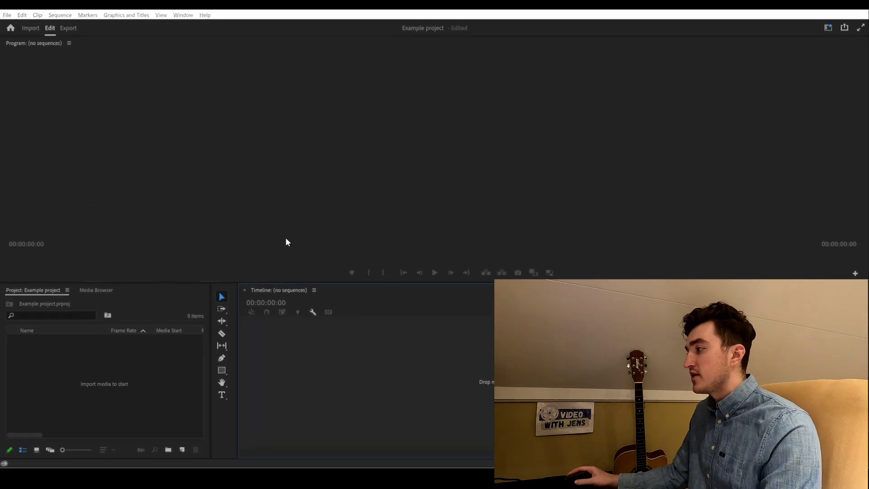
pyautogui.hotkey('alt', 'Tab')
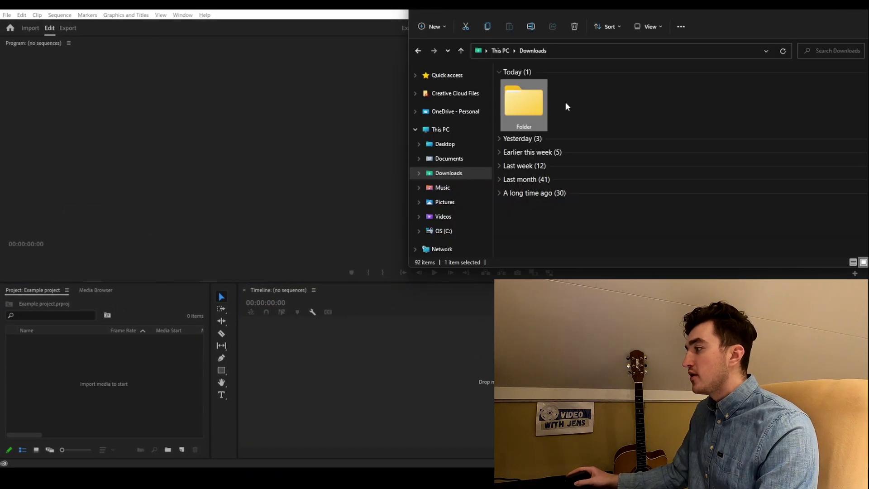
pyautogui.doubleClick(468, 102)
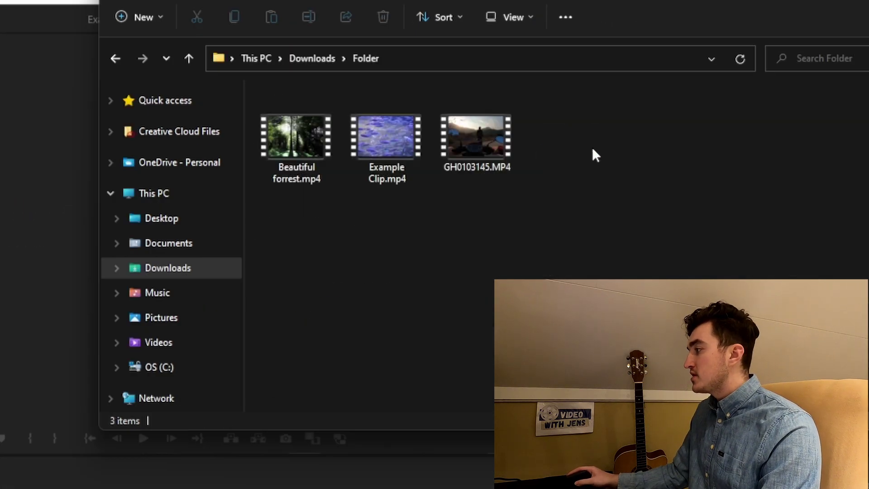
# Drag the three mp4 clips onto the Premiere timeline and preview the new sequence.
pyautogui.moveTo(592, 147); pyautogui.dragTo(285, 115)
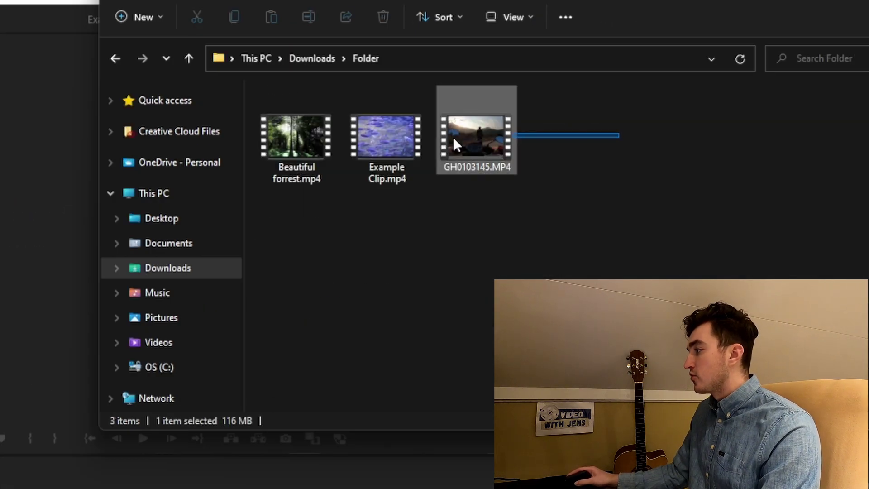
pyautogui.moveTo(475, 143)
pyautogui.mouseDown()
pyautogui.moveTo(186, 410)
pyautogui.moveTo(160, 396)
pyautogui.mouseUp()
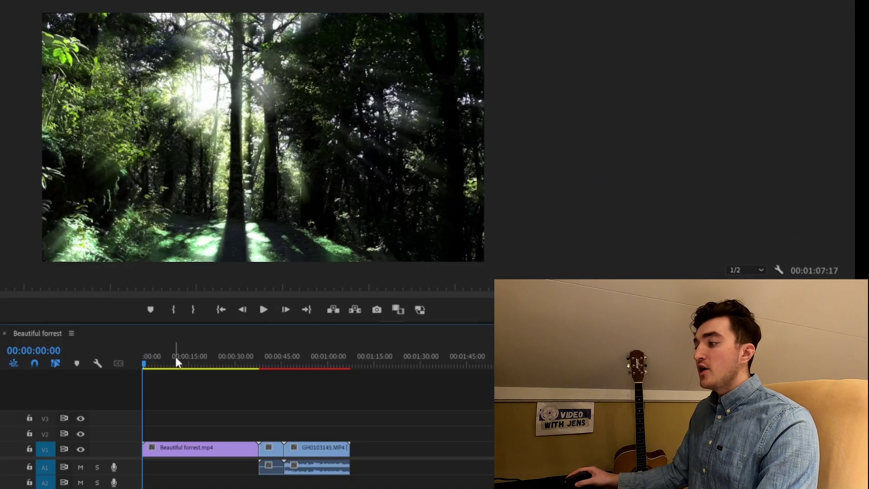
pyautogui.moveTo(146, 366)
pyautogui.mouseDown()
pyautogui.moveTo(206, 367)
pyautogui.moveTo(178, 367)
pyautogui.moveTo(195, 367)
pyautogui.mouseUp()
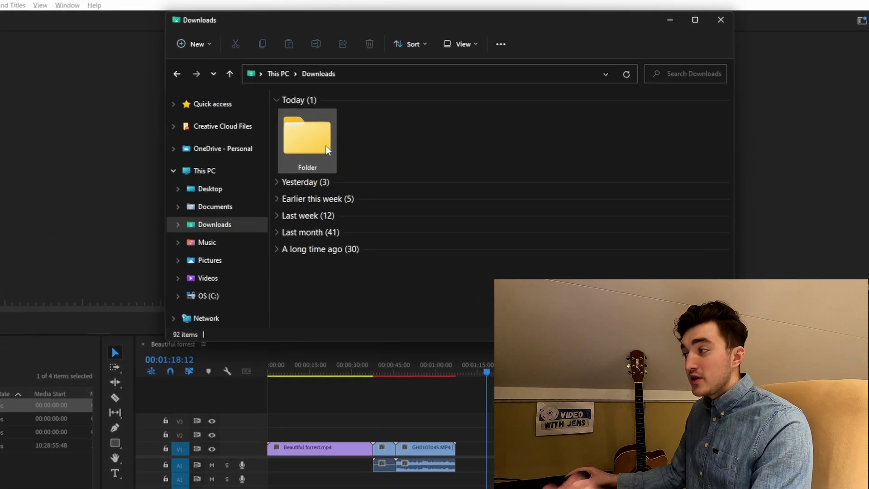
# Rename the Downloads folder 'Folder' to 'Folder 2', then return to the Premiere timeline.
pyautogui.click(387, 129)
pyautogui.click(216, 197)
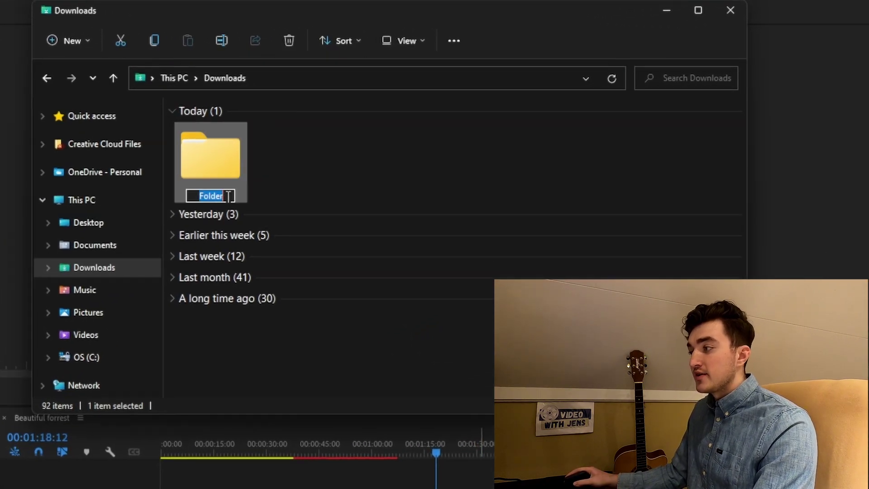
pyautogui.press('End')
pyautogui.write('2')
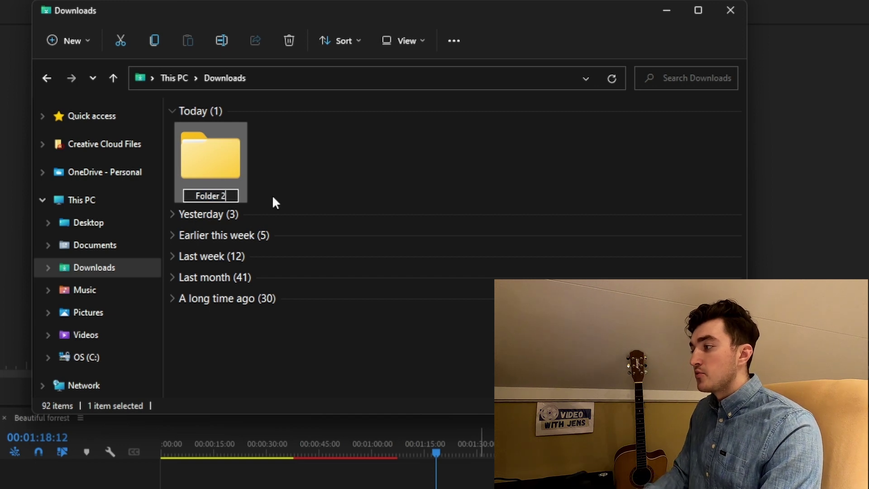
pyautogui.press('Return')
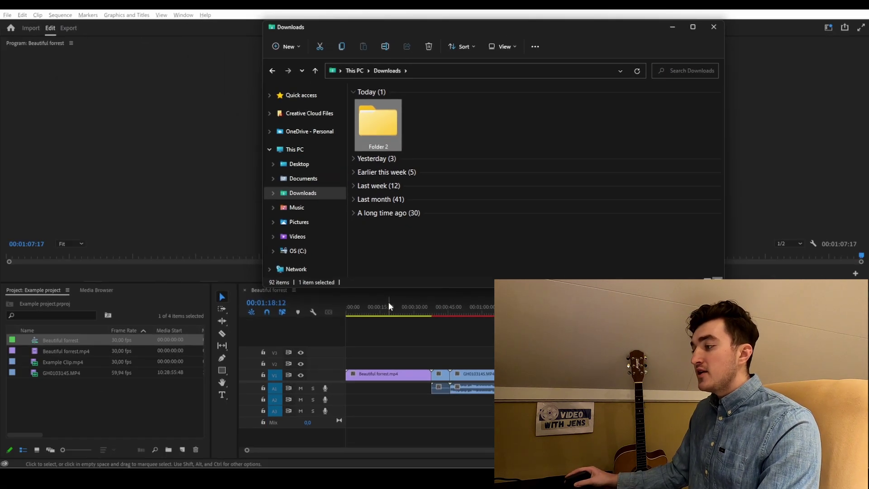
pyautogui.click(388, 302)
pyautogui.click(217, 353)
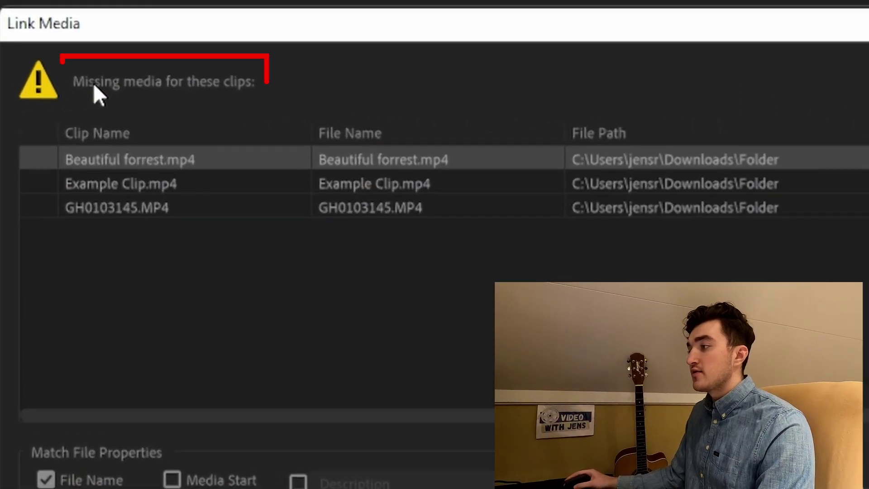
# Select the missing Example Clip.mp4 entry in the Link Media dialog.
pyautogui.click(164, 183)
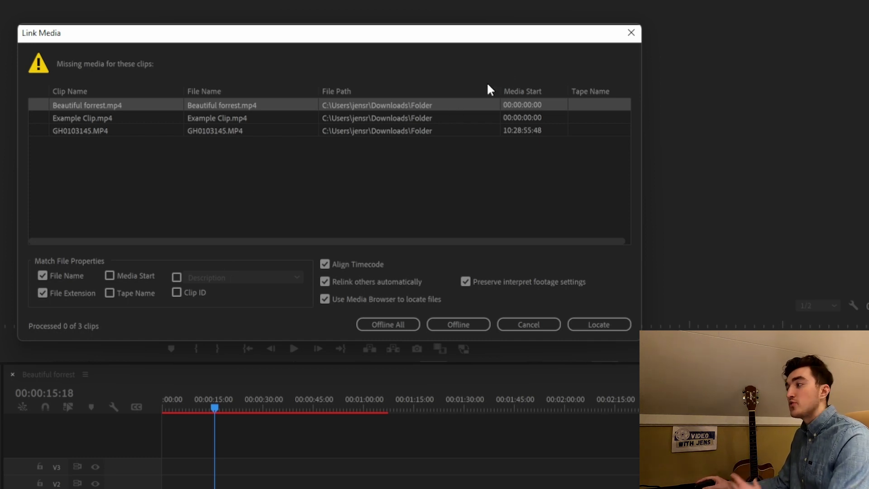
# Close Link Media, scrub to the offline frame near 00:00:13:18, and select the three offline clips.
pyautogui.click(630, 34)
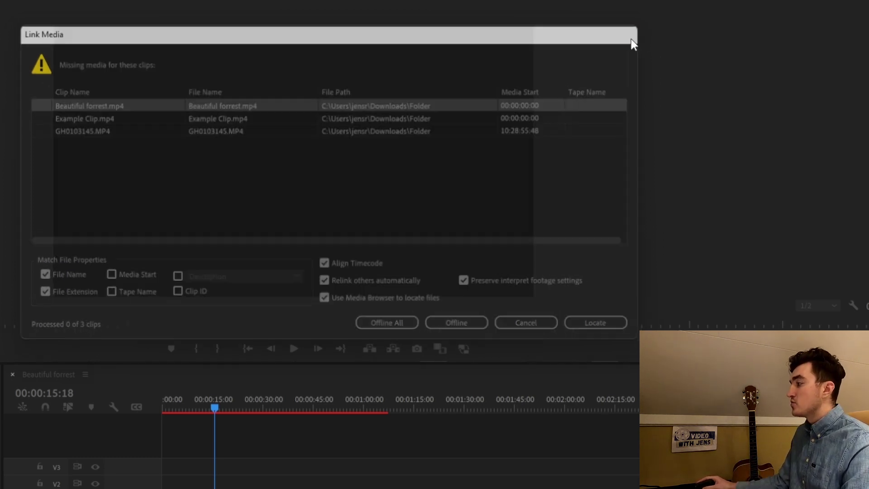
pyautogui.moveTo(192, 409); pyautogui.dragTo(216, 410)
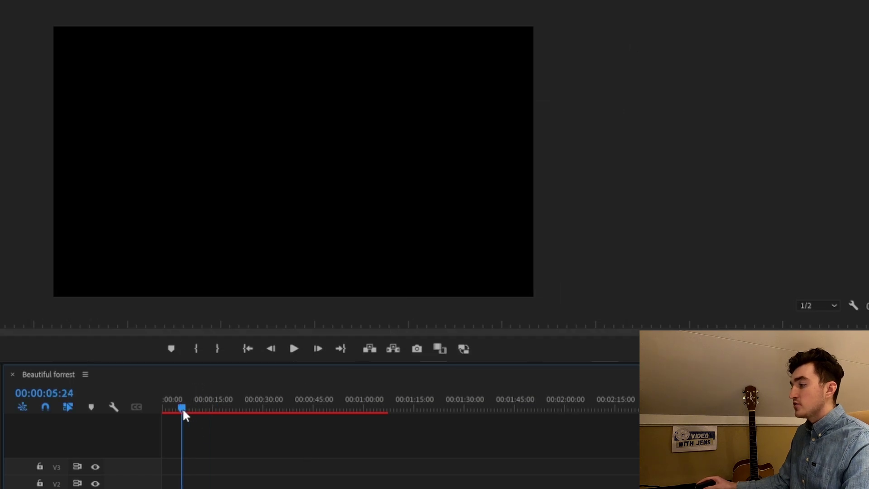
pyautogui.click(209, 411)
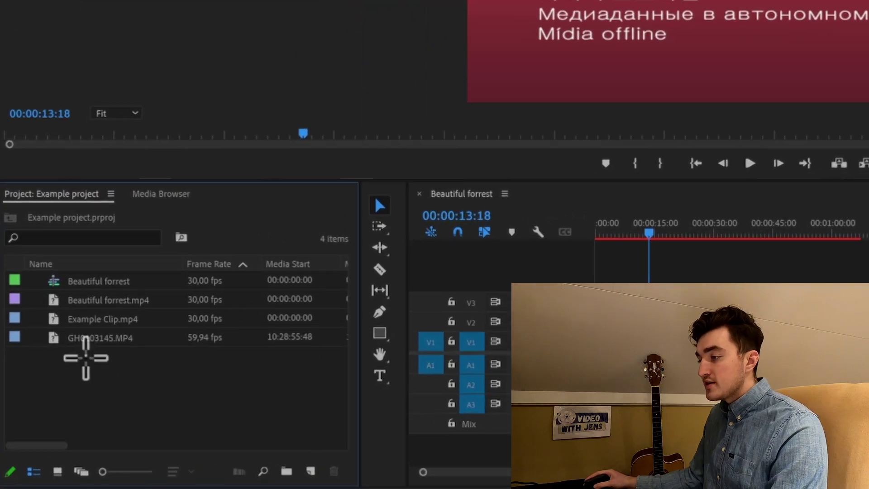
pyautogui.moveTo(85, 363)
pyautogui.mouseDown()
pyautogui.moveTo(100, 316)
pyautogui.moveTo(123, 299)
pyautogui.mouseUp()
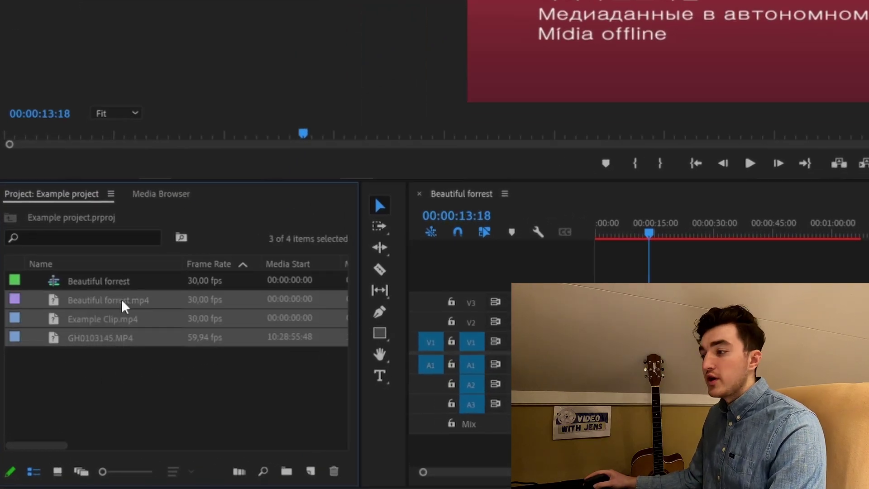
pyautogui.rightClick(132, 342)
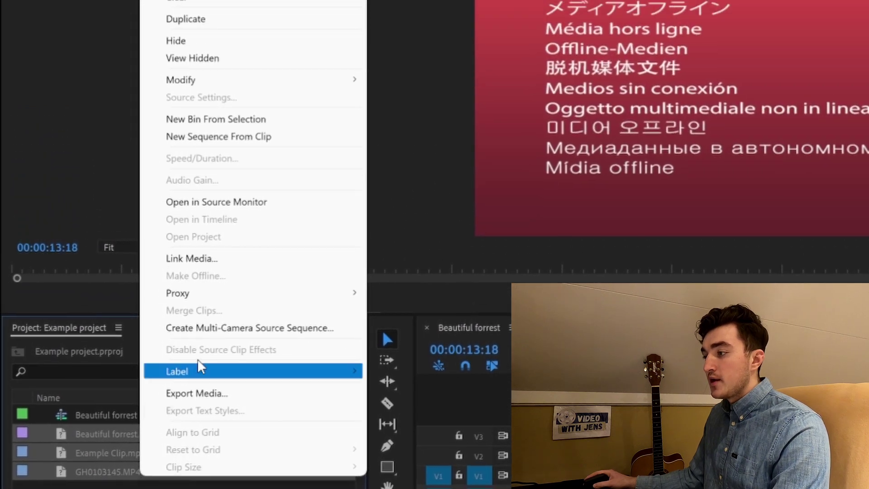
# Choose Link Media for the selected clips and locate the missing GH0103145.MP4.
pyautogui.click(228, 259)
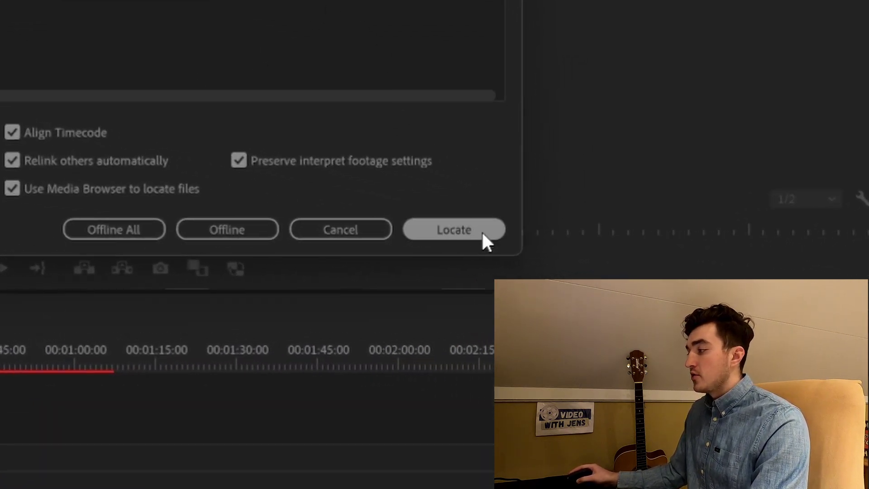
pyautogui.click(484, 227)
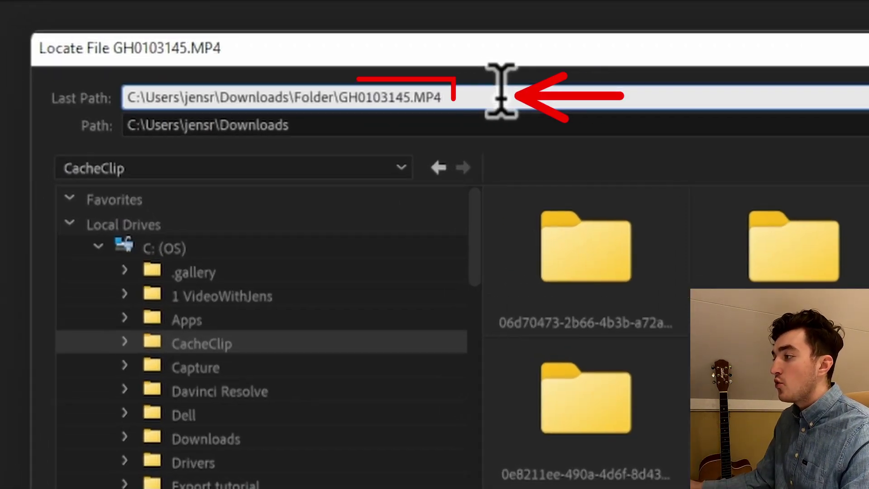
# Copy the GH0103145.MP4 file name from Last Path and browse the C: (OS) drive.
pyautogui.moveTo(209, 66); pyautogui.dragTo(199, 66)
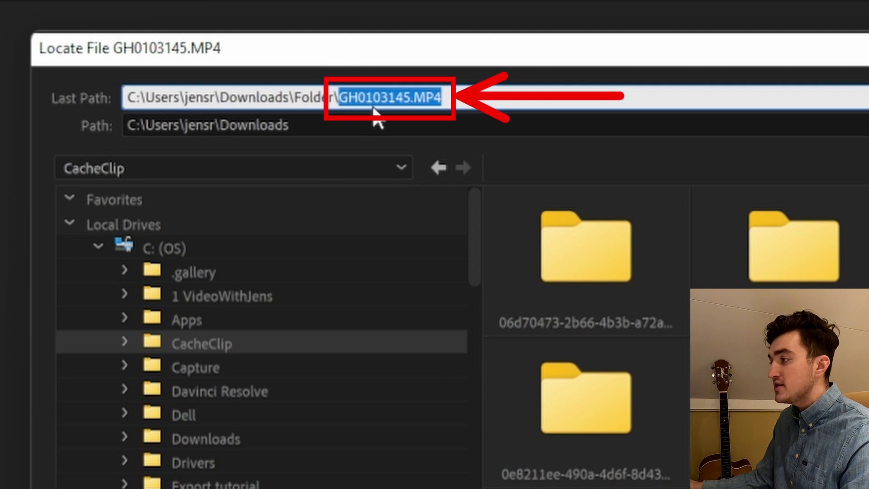
pyautogui.rightClick(387, 97)
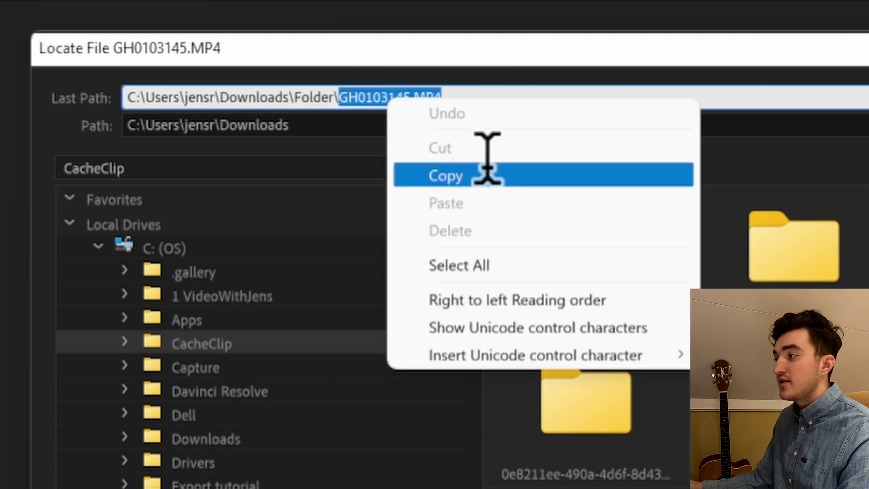
pyautogui.click(486, 175)
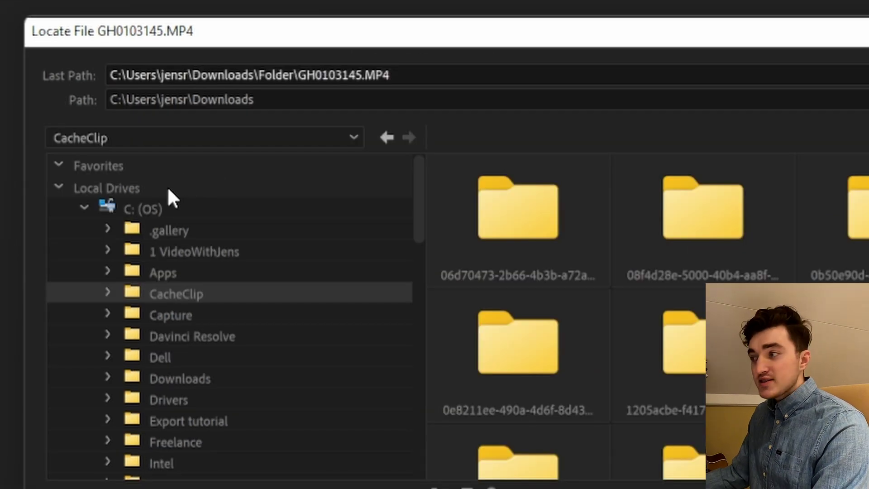
pyautogui.click(142, 210)
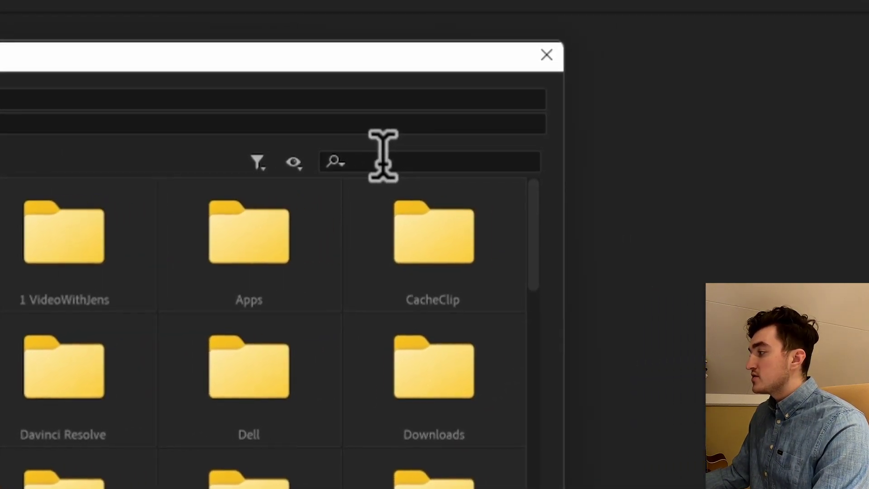
# Search C: for the pasted name GH0103145.MP4 and confirm the match found in Folder 2.
pyautogui.click(384, 161)
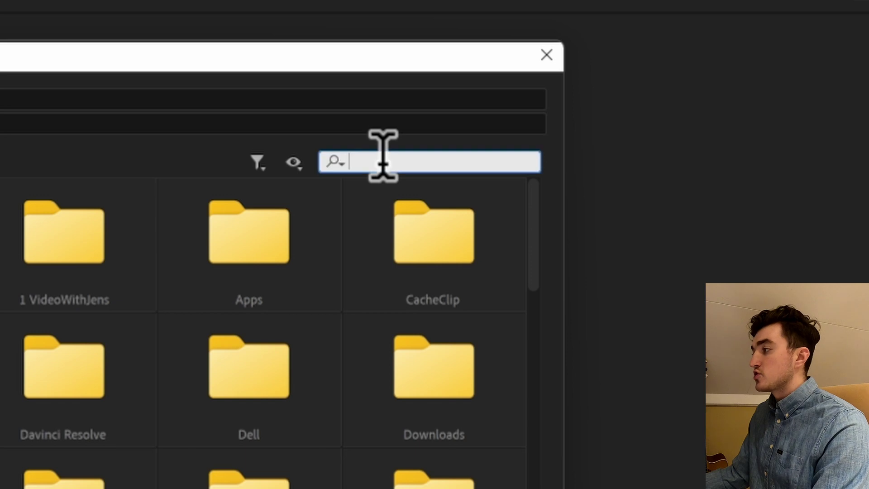
pyautogui.rightClick(384, 161)
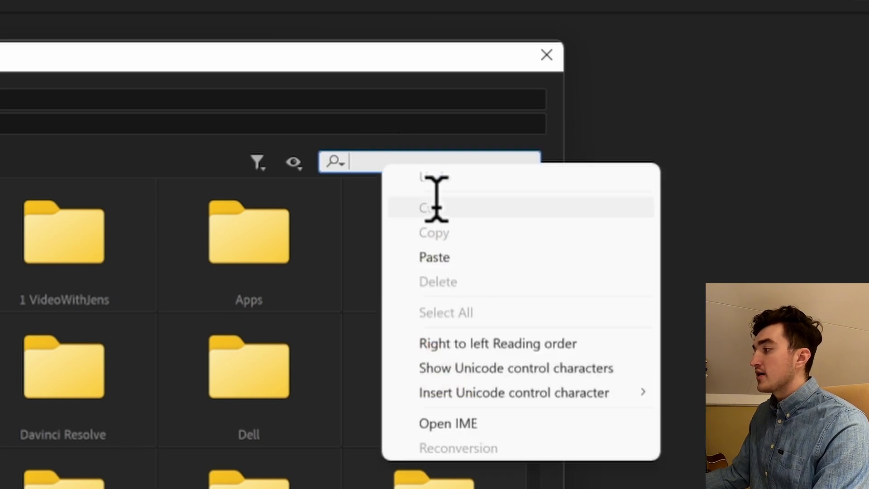
pyautogui.click(448, 255)
pyautogui.click(453, 272)
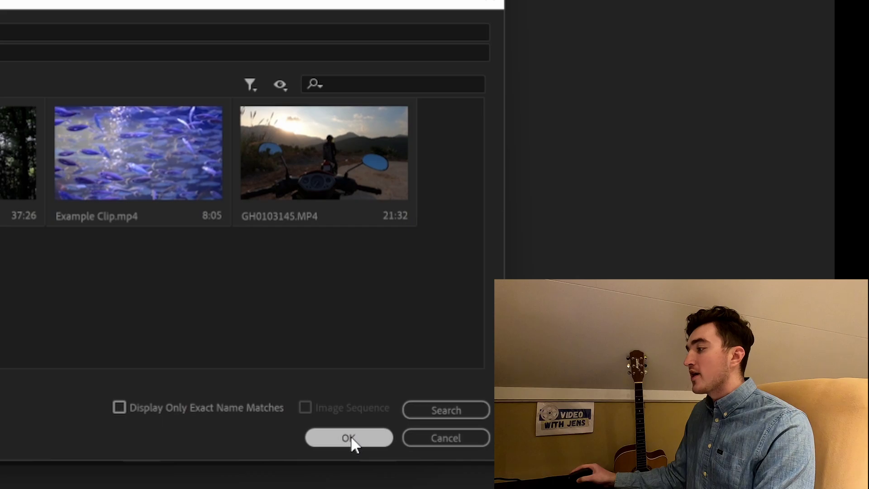
pyautogui.click(350, 440)
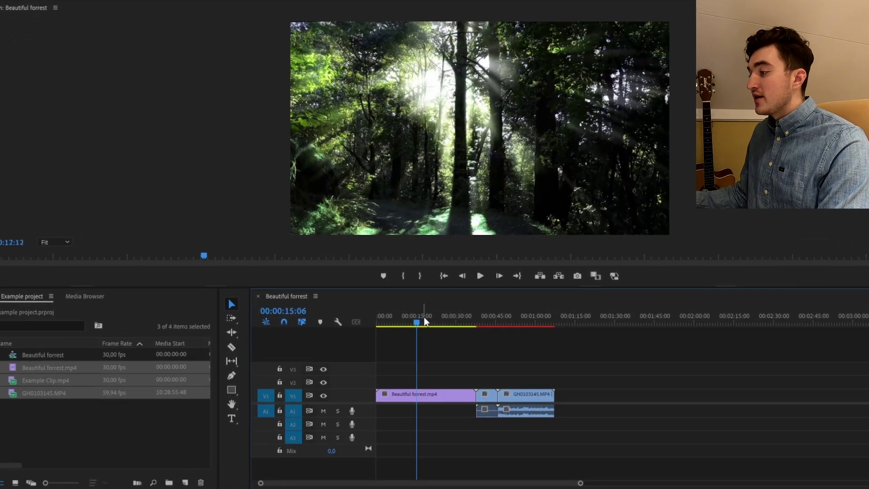
# Scrub the sequence to confirm Example Clip.mp4 footage shows instead of media offline.
pyautogui.moveTo(424, 317); pyautogui.dragTo(431, 325)
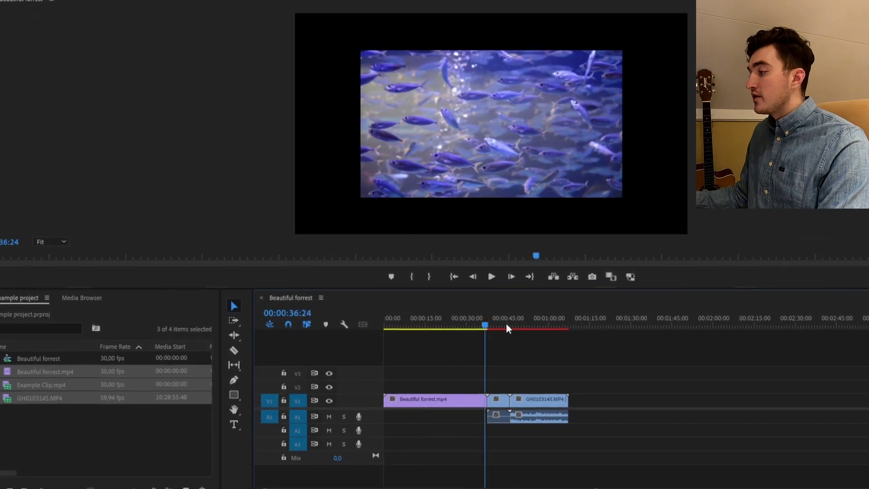